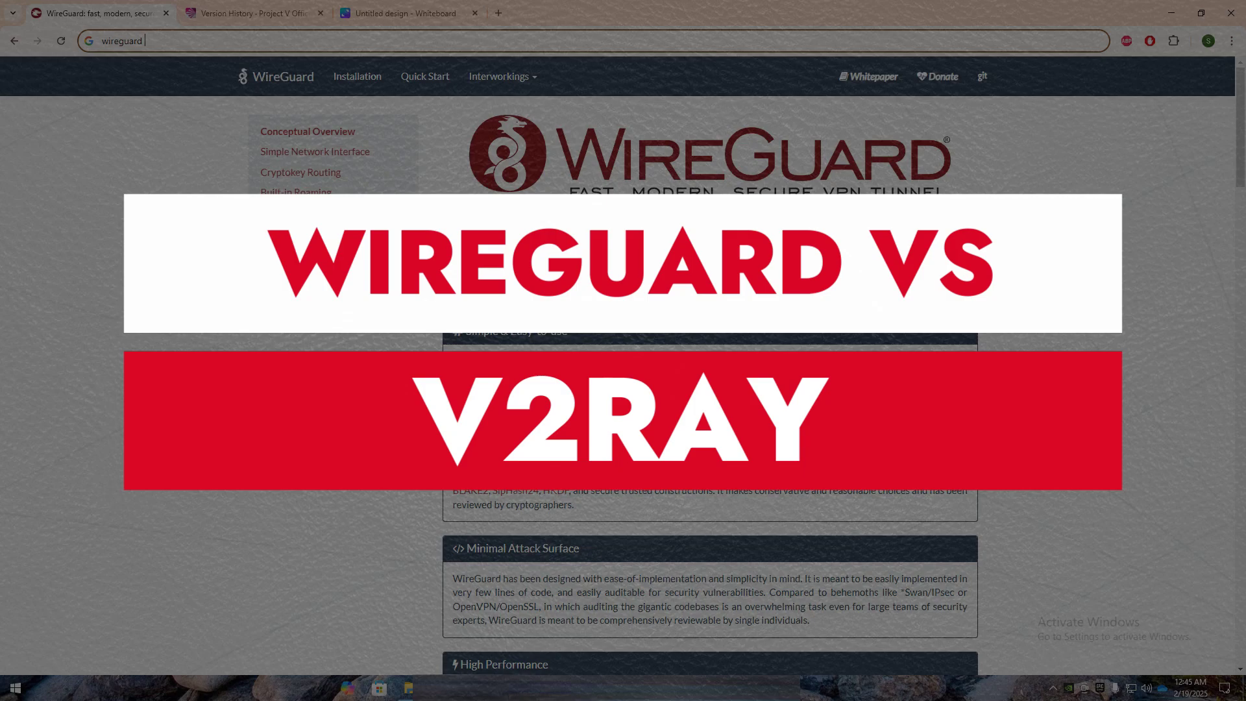
scroll(710, 545, "down", 3)
scroll(709, 546, "down", 3)
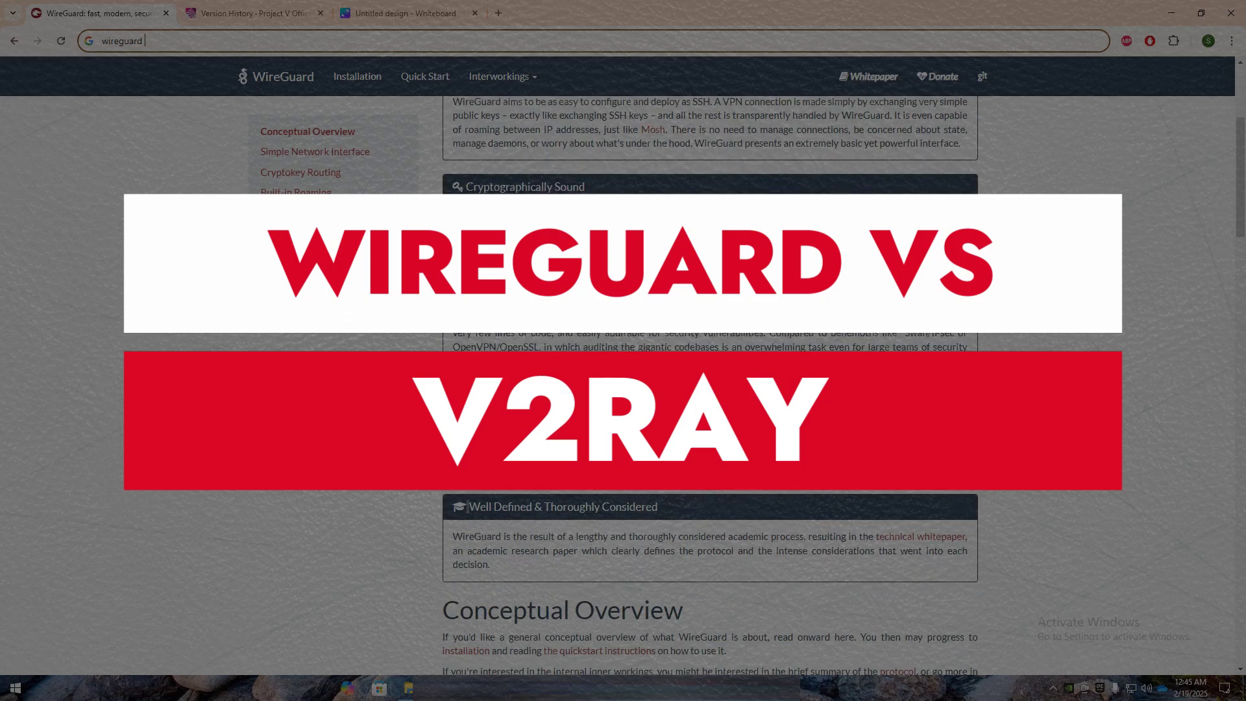
scroll(710, 545, "down", 3)
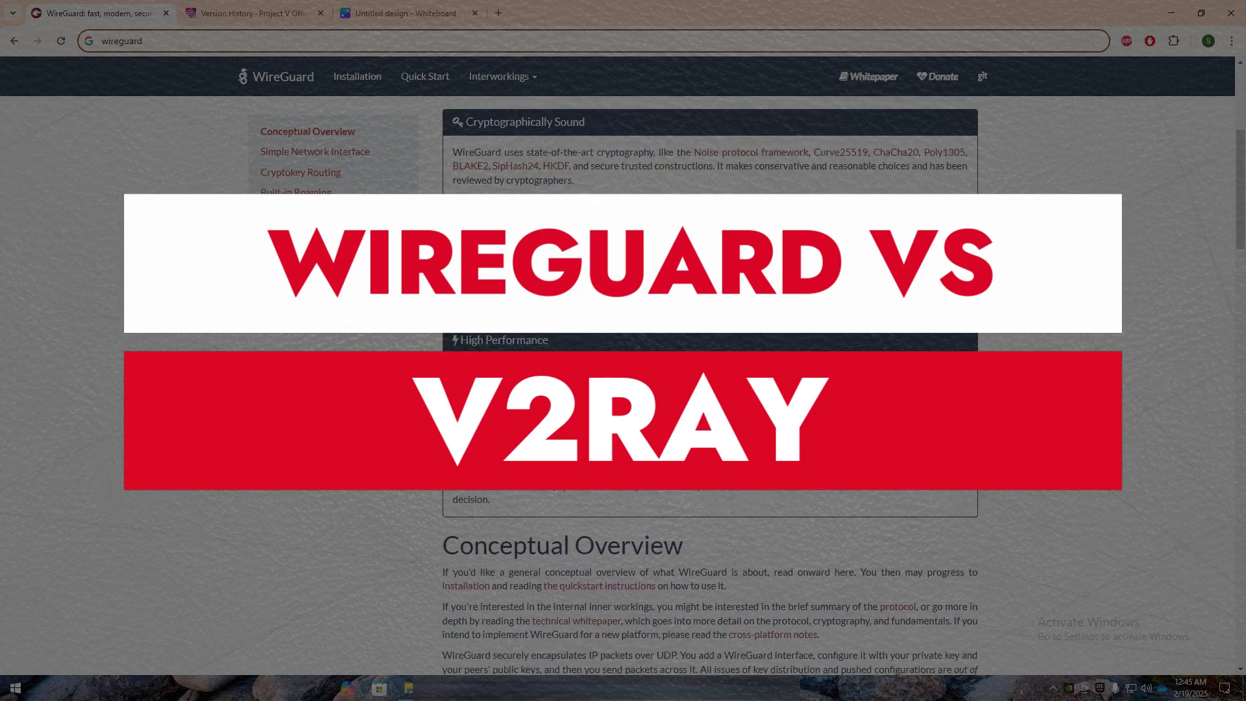
scroll(709, 545, "down", 5)
scroll(346, 407, "down", 3)
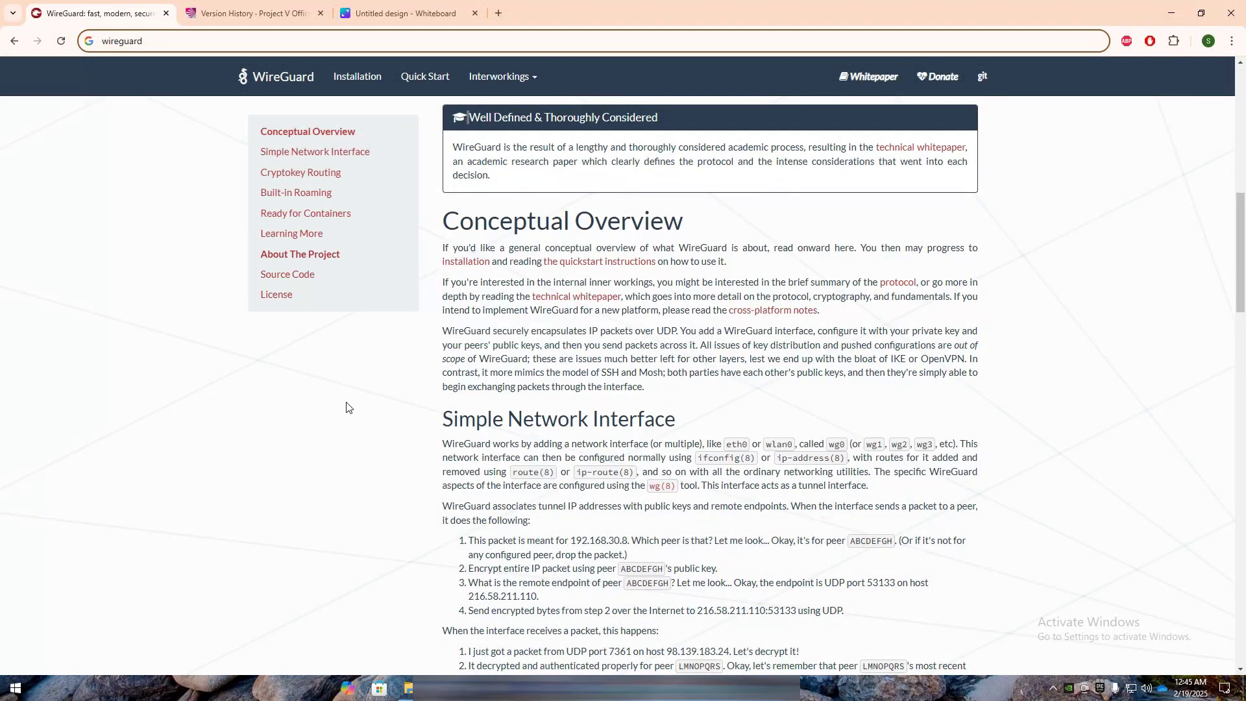
scroll(347, 407, "up", 4)
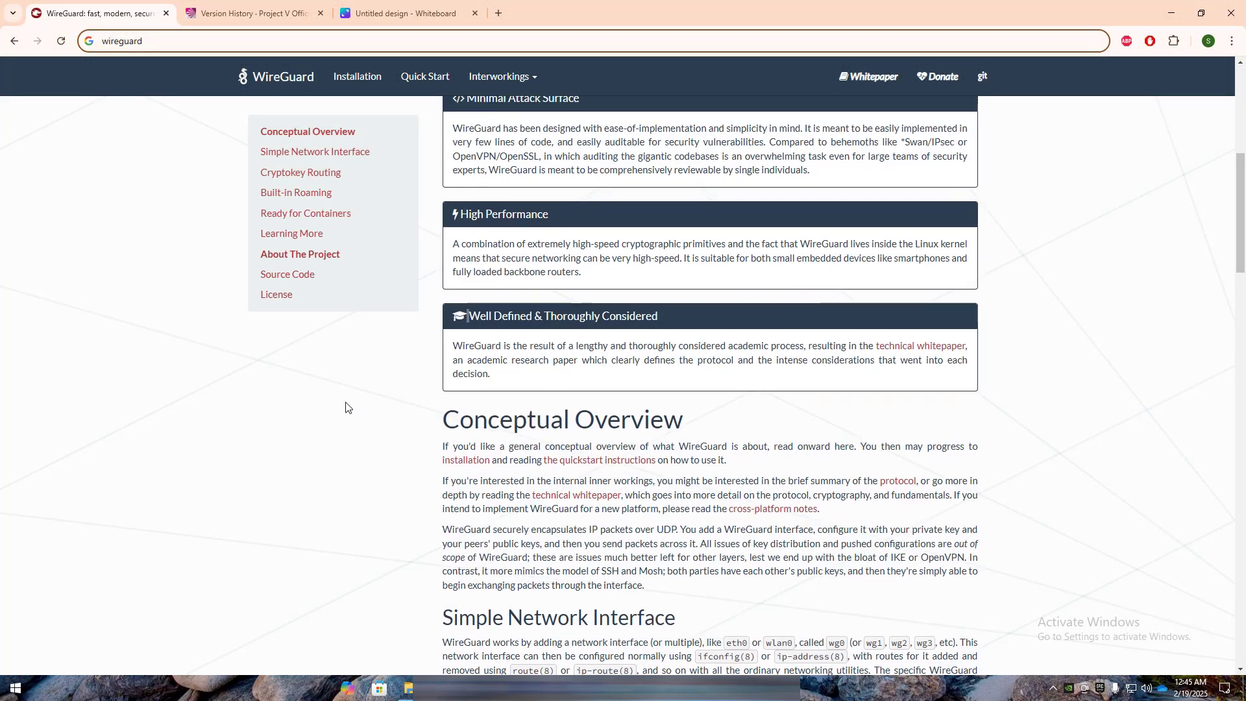
scroll(346, 408, "up", 2)
scroll(346, 406, "up", 3)
scroll(346, 407, "up", 2)
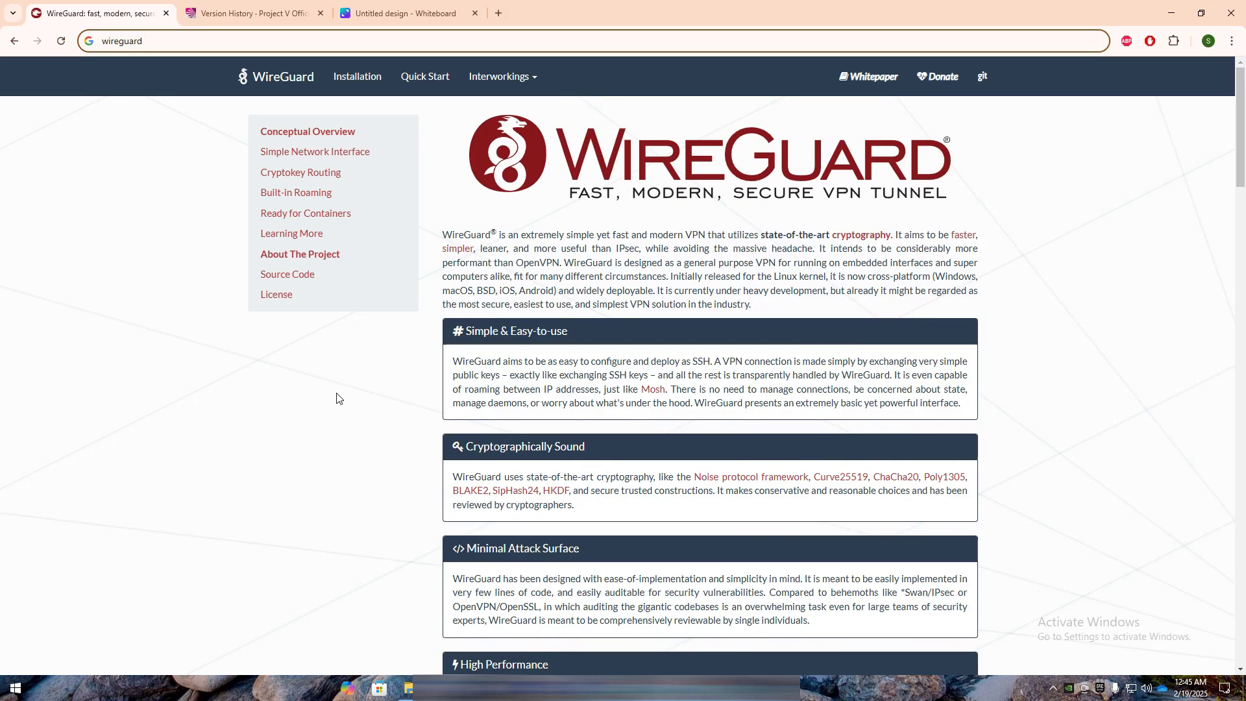
scroll(314, 414, "down", 1)
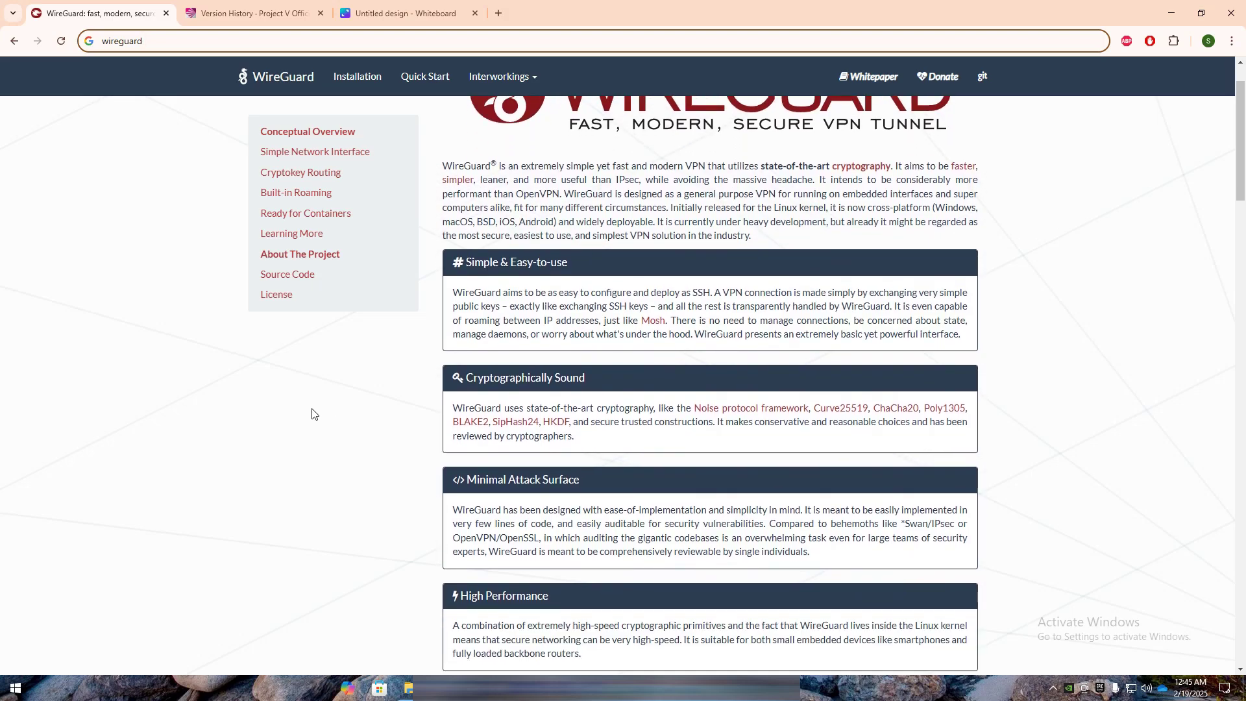
scroll(314, 413, "down", 3)
scroll(313, 413, "down", 3)
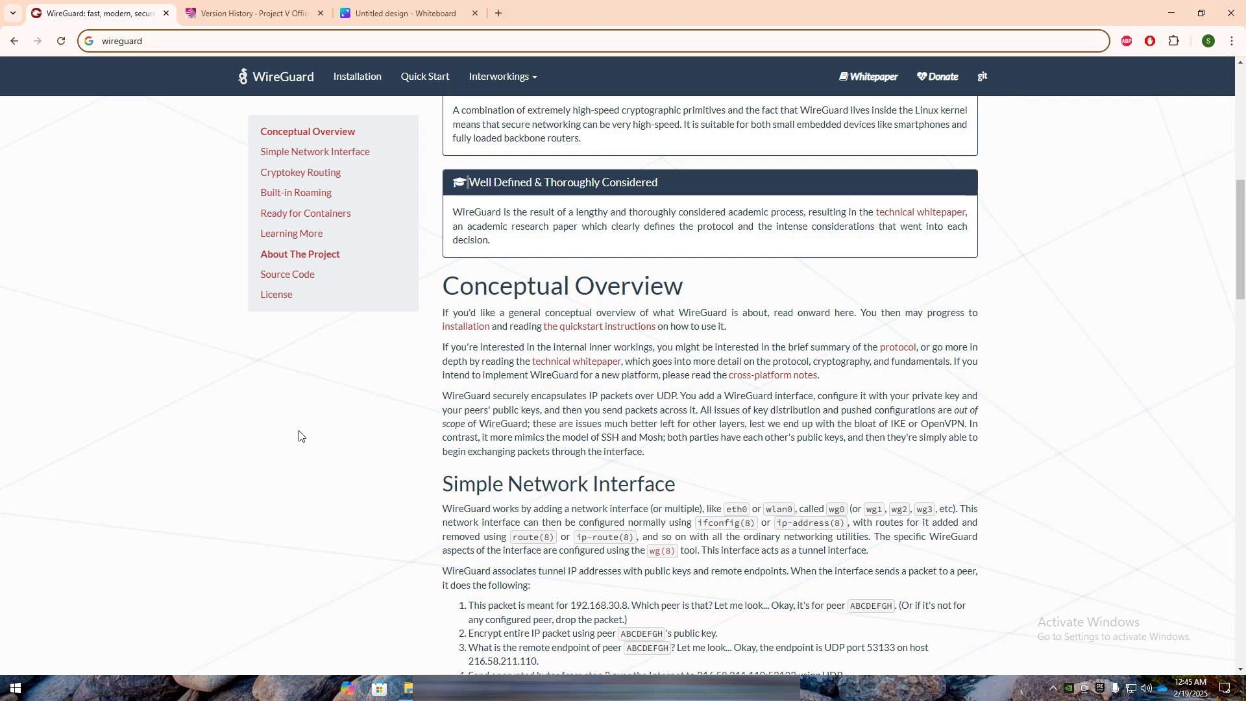
scroll(313, 414, "up", 5)
scroll(314, 413, "up", 5)
Go from the V2Ray Version History page to the Project V home page and briefly highlight its introduction.
left_click(254, 13)
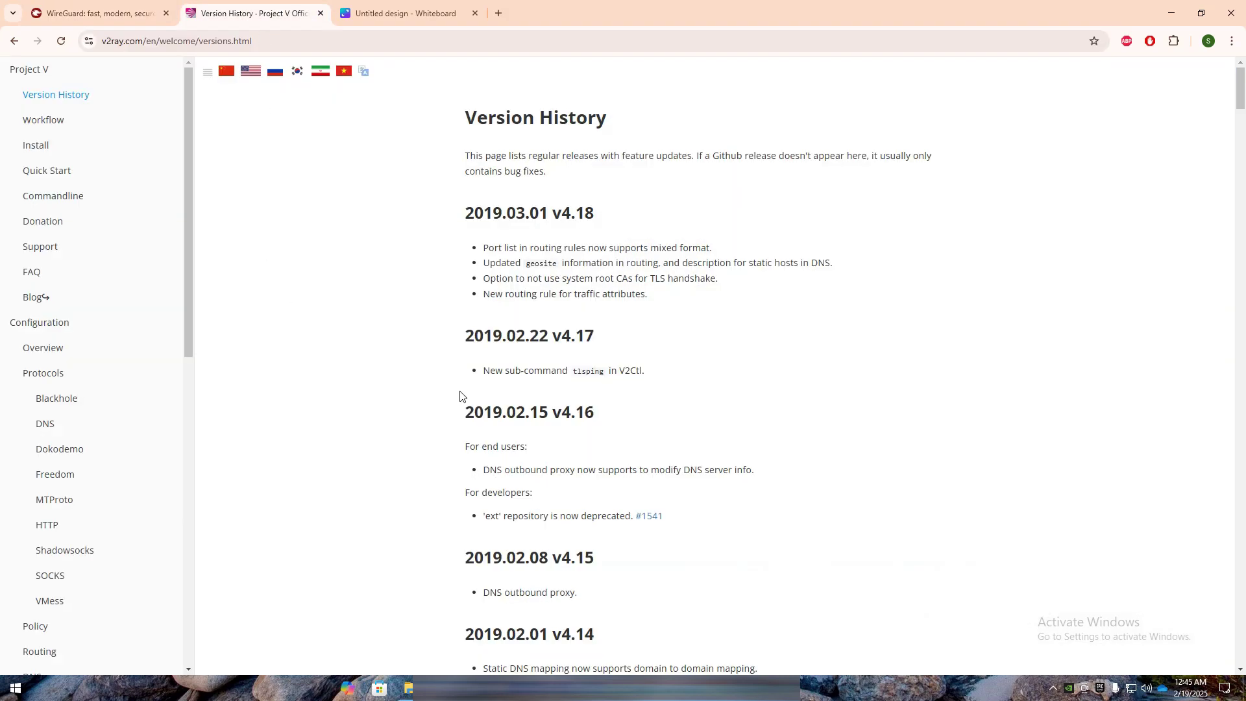
scroll(262, 357, "down", 3)
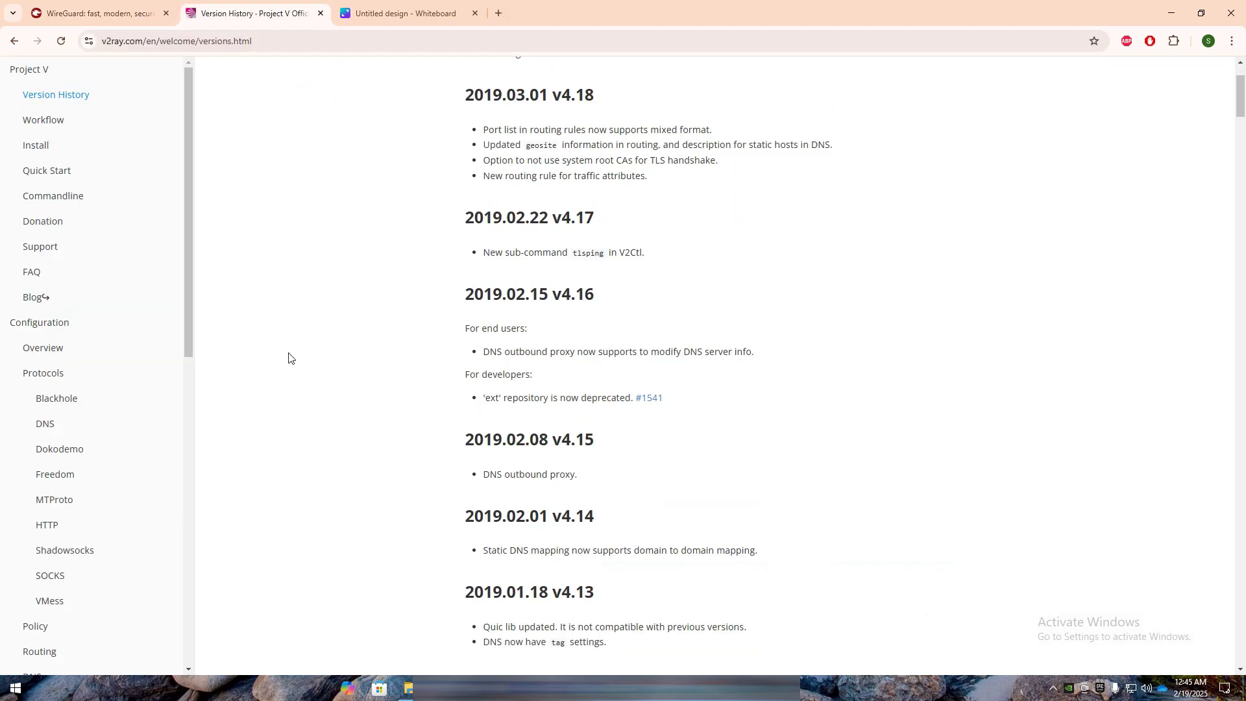
scroll(261, 356, "down", 3)
scroll(261, 356, "down", 3)
scroll(261, 389, "up", 2)
scroll(261, 395, "up", 2)
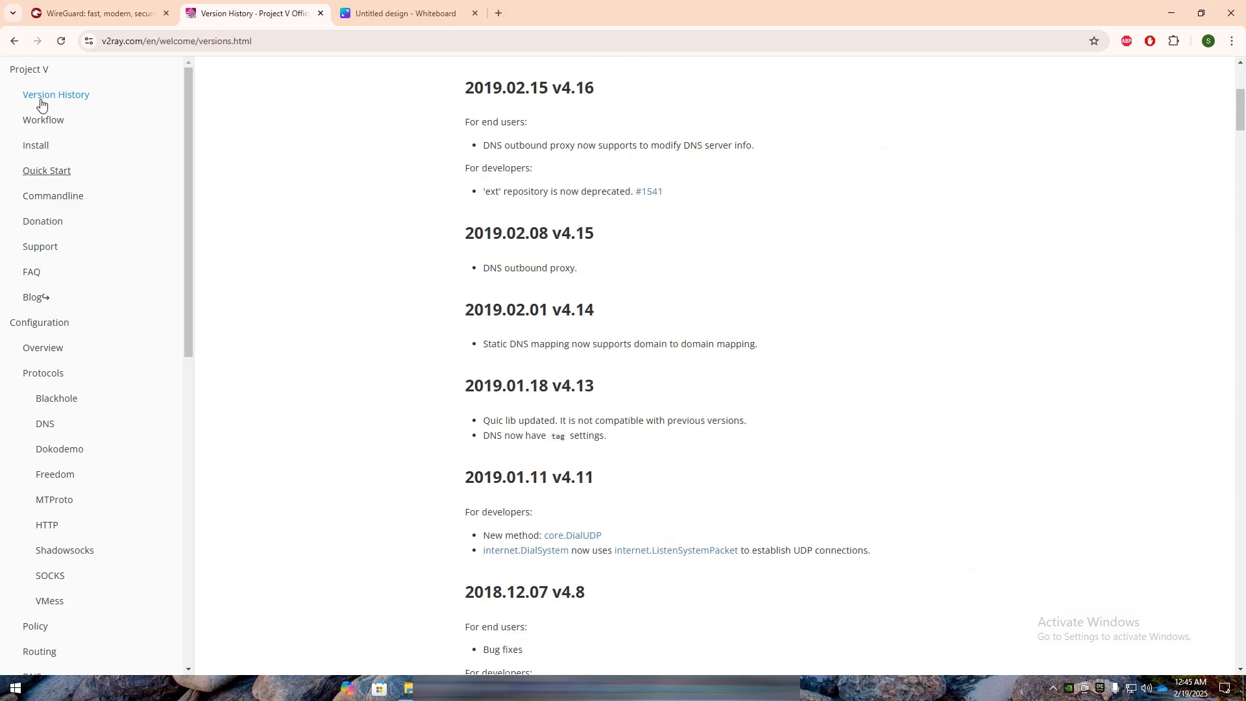
left_click(30, 70)
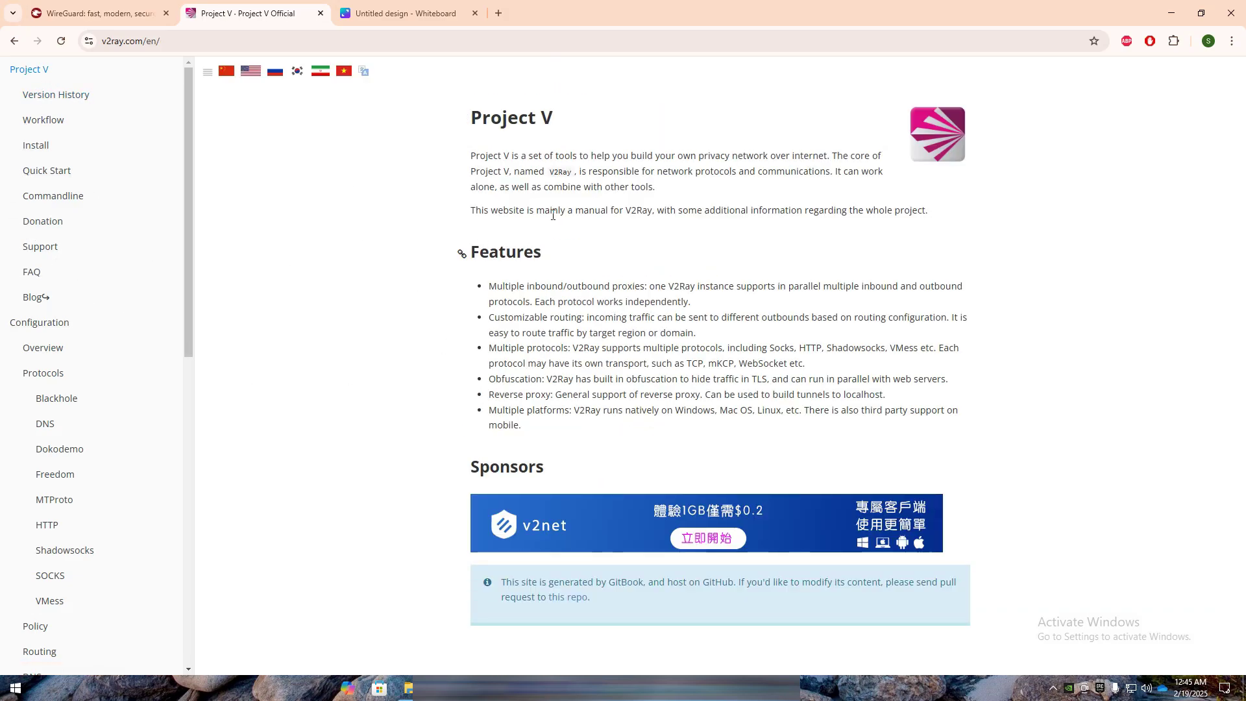
left_click_drag(471, 155, 691, 244)
left_click(764, 283)
With the blue pen, check WireGuard's VPN protocol entry and underline its Encryption entry.
left_click(405, 13)
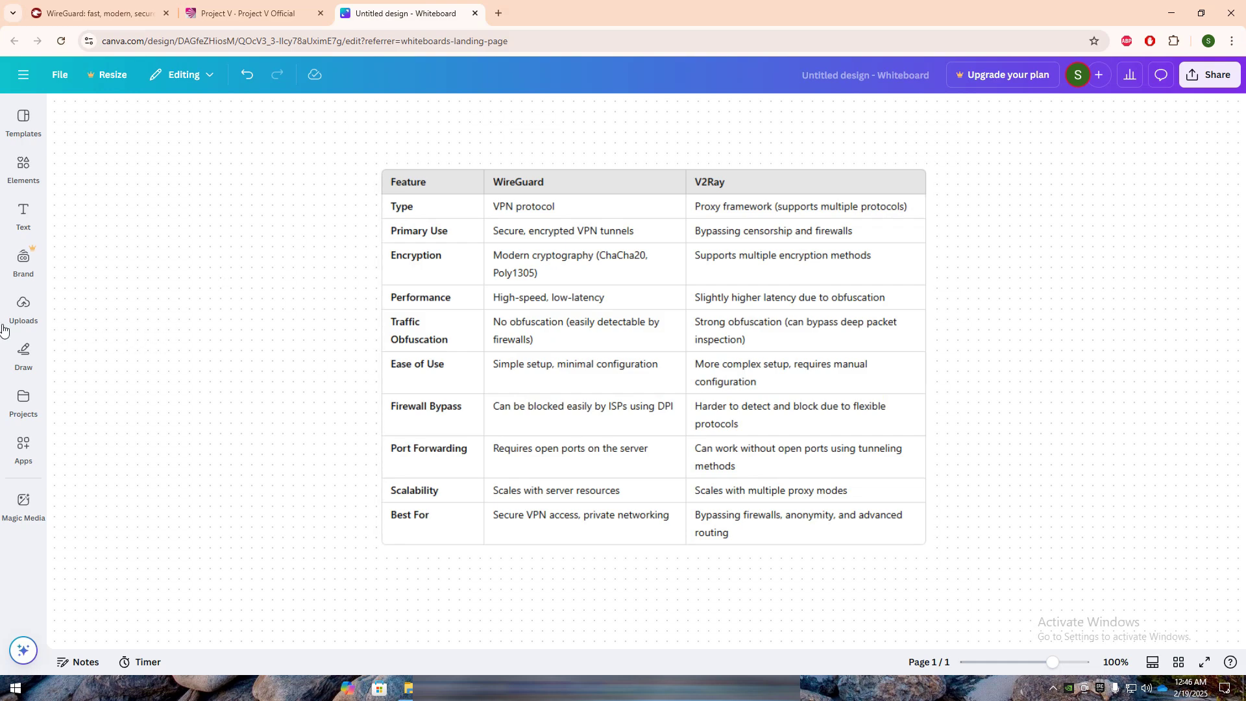
left_click(69, 278)
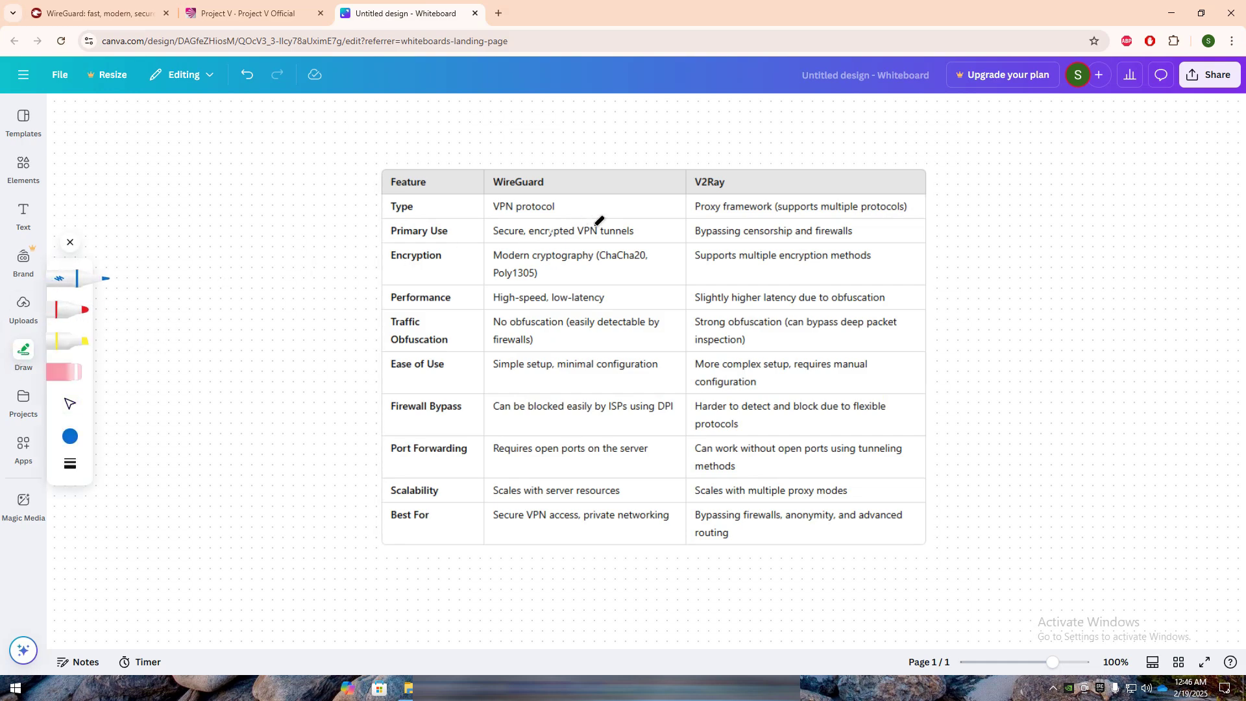
left_click_drag(594, 207, 620, 200)
left_click_drag(581, 282, 619, 270)
Check V2Ray's Type and 'Bypassing censorship' entries, plus 'low-latency' and 'Slightly higher latency'.
left_click_drag(912, 200, 940, 193)
left_click_drag(864, 230, 886, 222)
left_click_drag(615, 296, 631, 294)
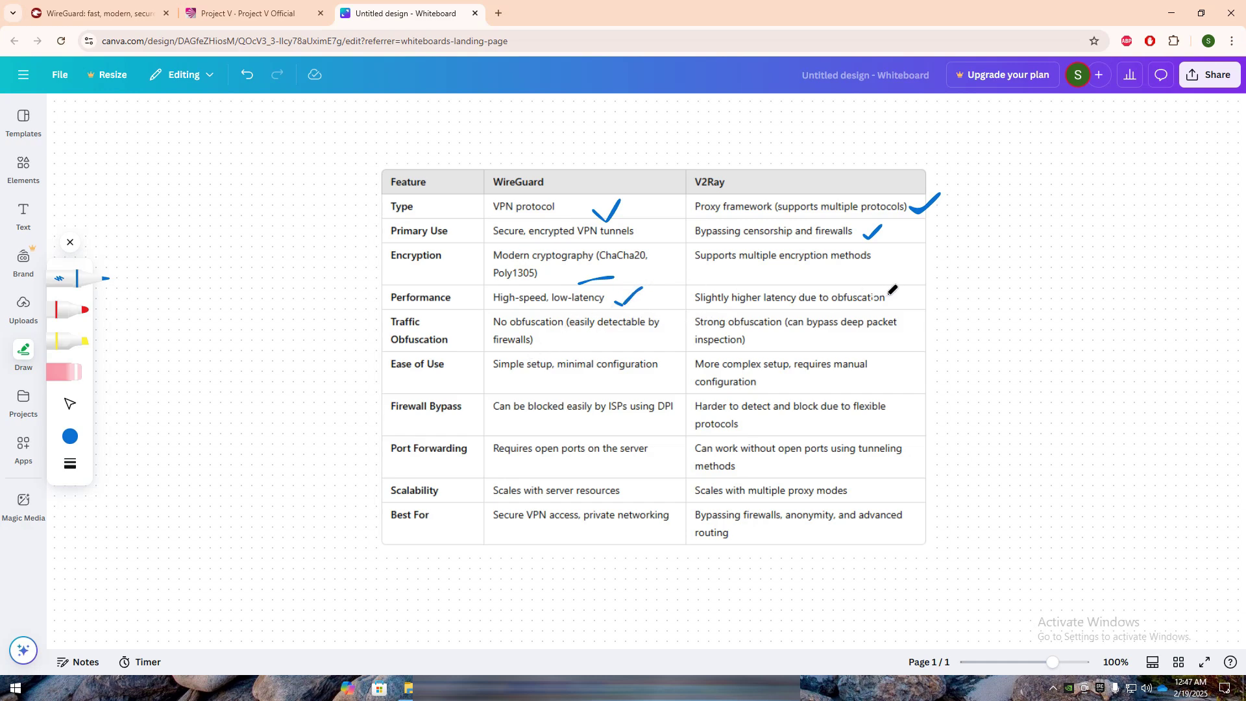
left_click_drag(898, 292, 932, 282)
Underline 'Supports multiple encryption methods', 'Simple setup' and 'Can be blocked easily by ISPs'; check V2Ray's Ease of Use.
left_click_drag(550, 275, 559, 272)
left_click_drag(703, 271, 861, 261)
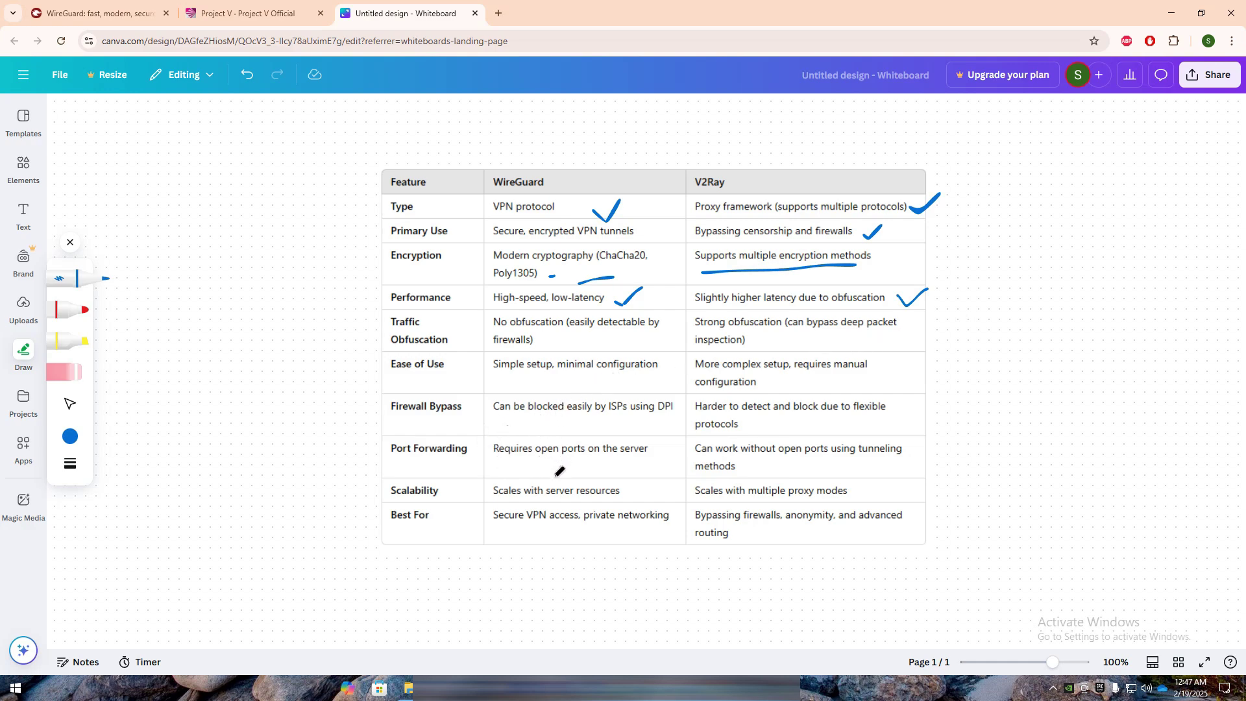
left_click_drag(509, 387, 603, 383)
left_click_drag(808, 380, 857, 362)
left_click_drag(514, 425, 580, 424)
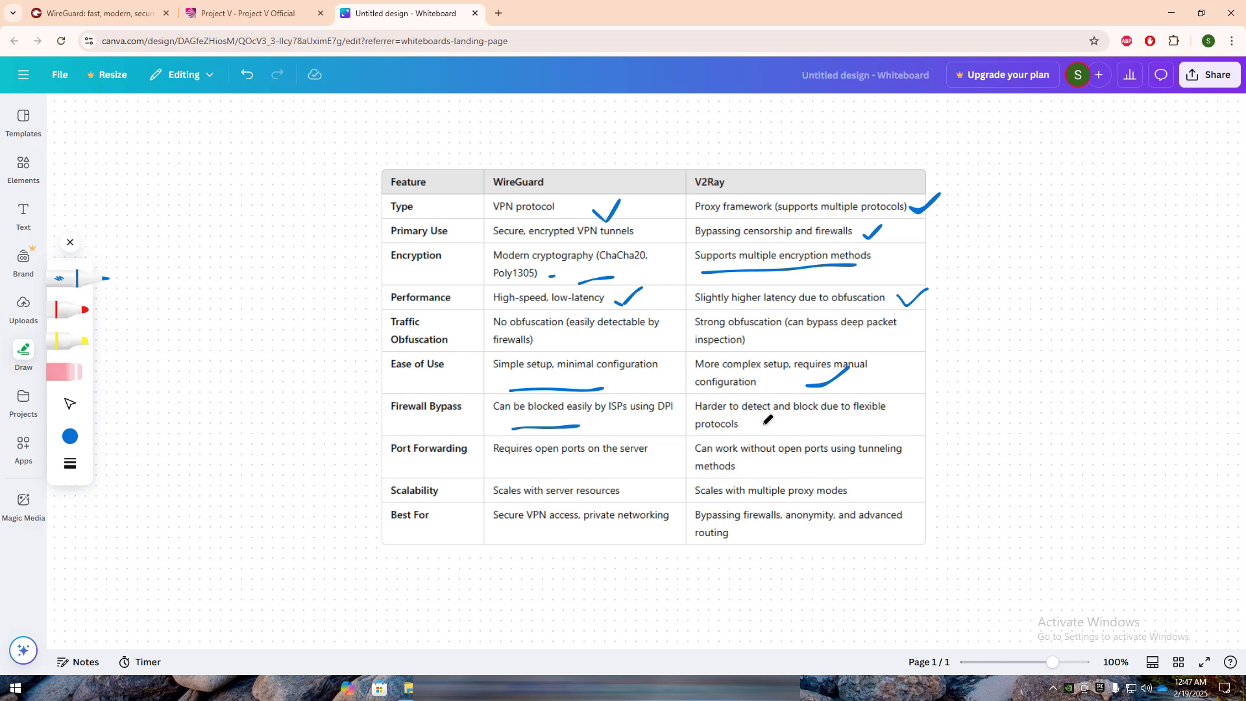